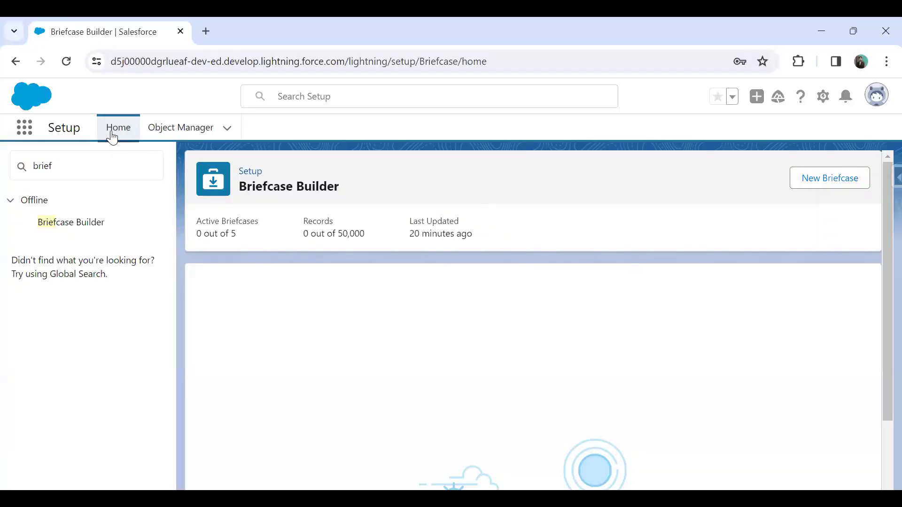
left_click(117, 128)
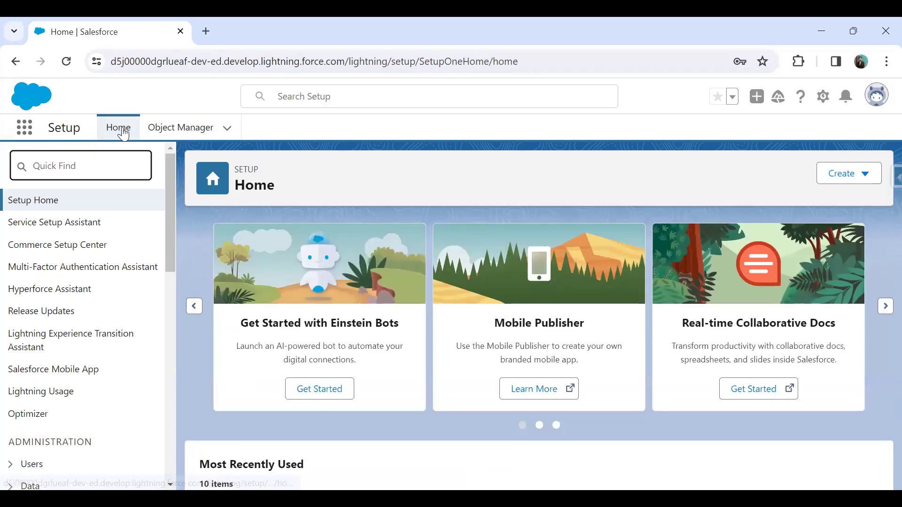
left_click(125, 159)
type("Brie")
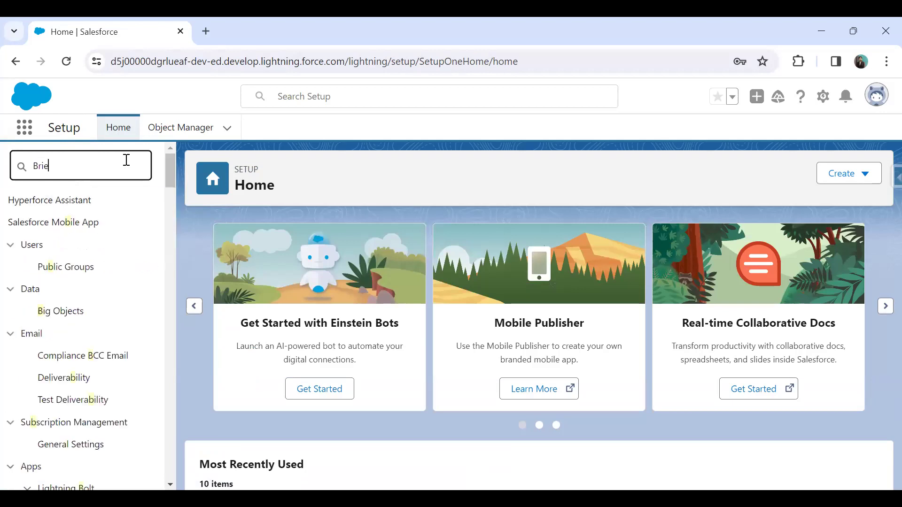
left_click(76, 224)
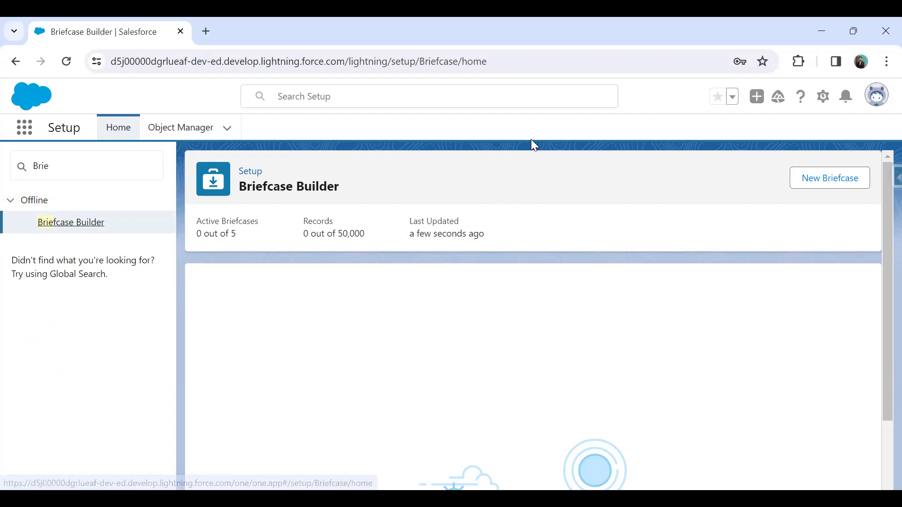
scroll(677, 222, "down", 3)
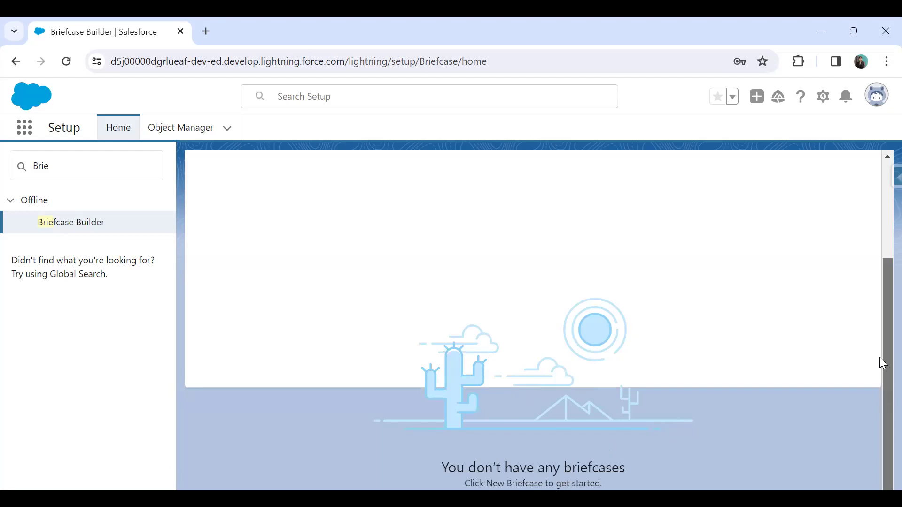
scroll(883, 362, "up", 3)
- Create a new briefcase named 'Aitechone Service Briefcase' with its auto-filled developer name, then continue
left_click(813, 182)
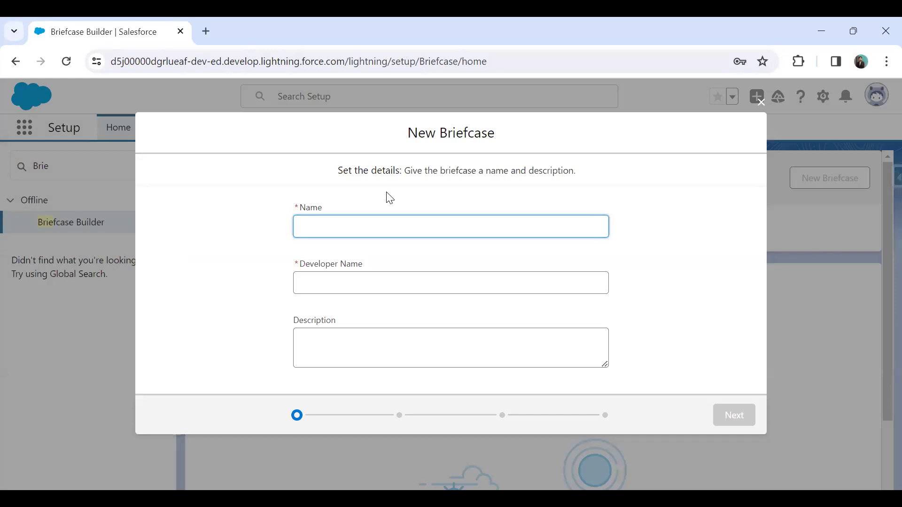
type("Aitechone Service Briefcase")
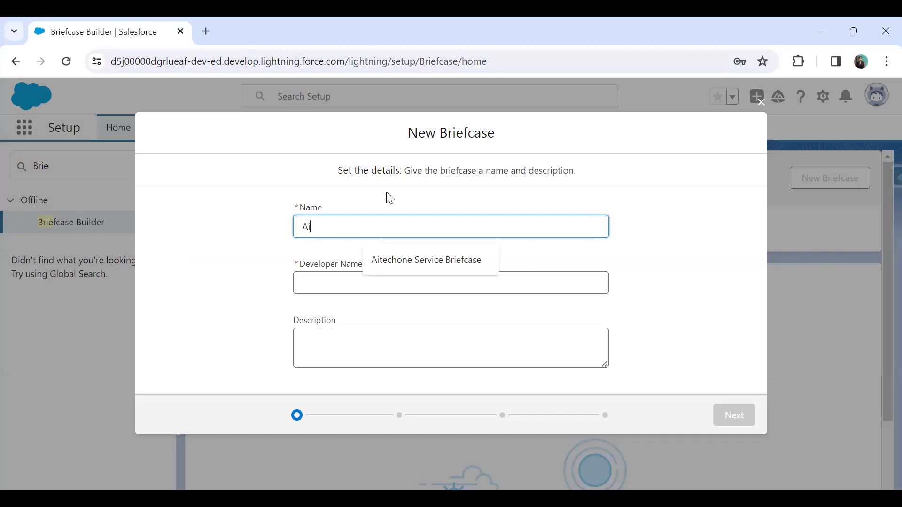
left_click(451, 259)
left_click(392, 282)
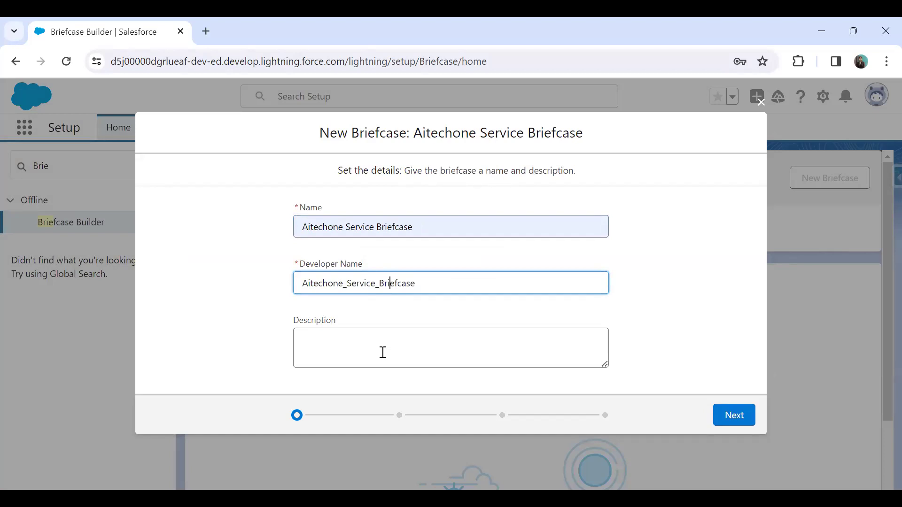
left_click(736, 420)
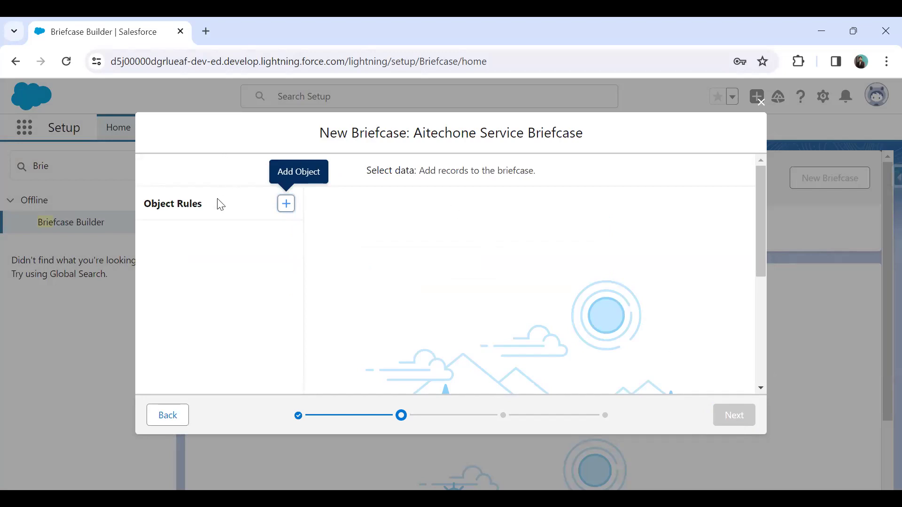
- Add an Account object rule with the filter Account Type Equals 'Customer - Direct'
left_click(286, 205)
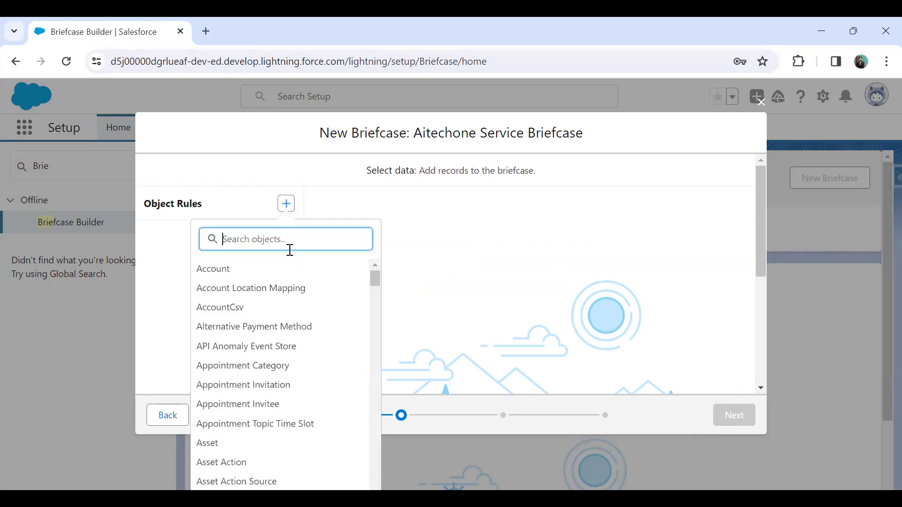
type("Account")
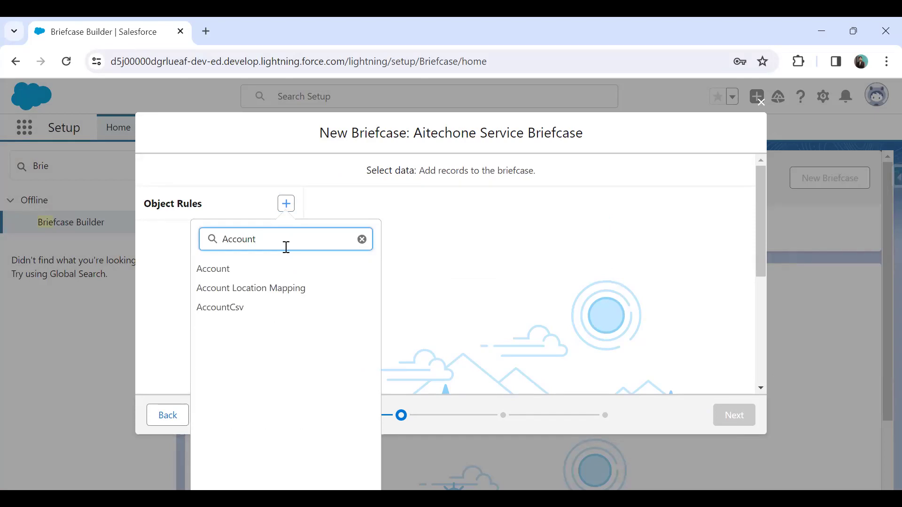
left_click(231, 270)
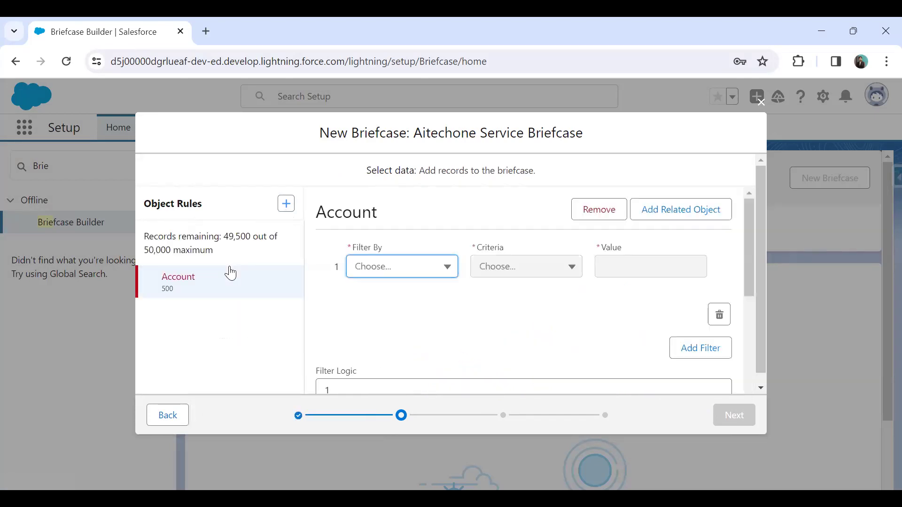
left_click(401, 270)
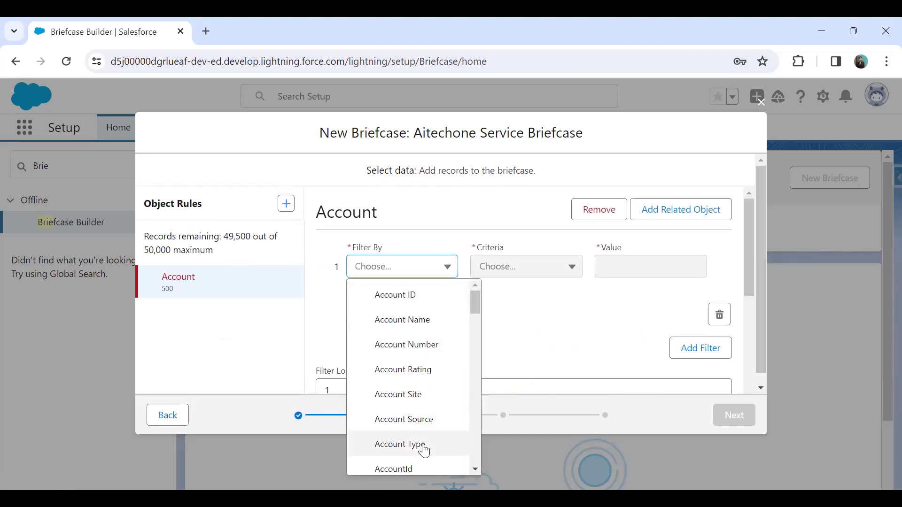
left_click(400, 444)
left_click(612, 269)
left_click(536, 268)
left_click(520, 306)
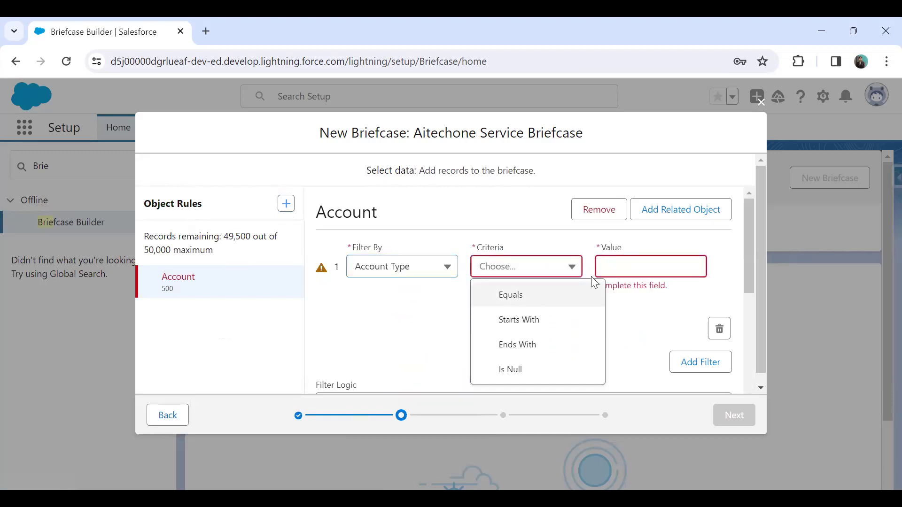
left_click(643, 270)
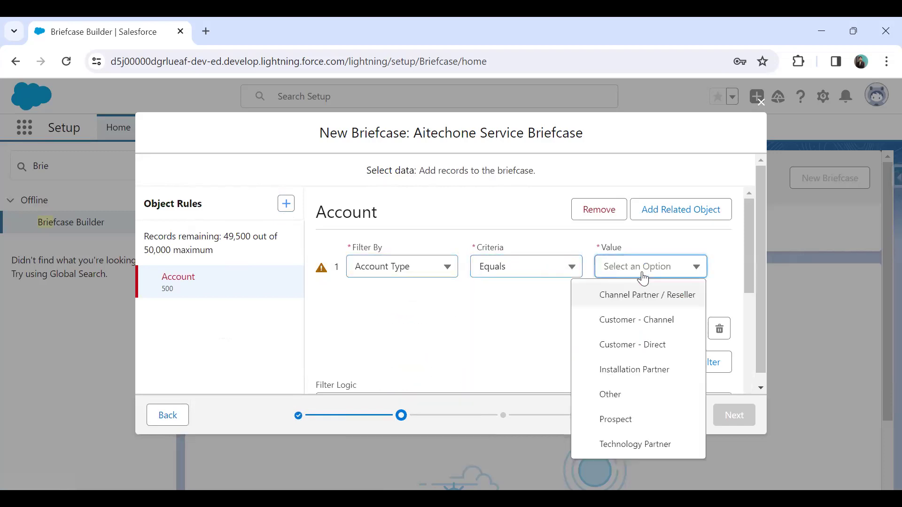
left_click(630, 348)
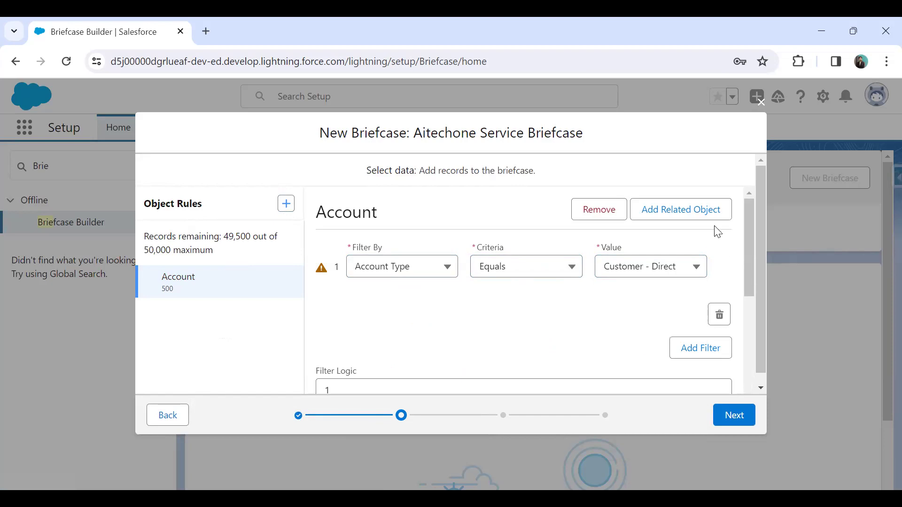
left_click(684, 216)
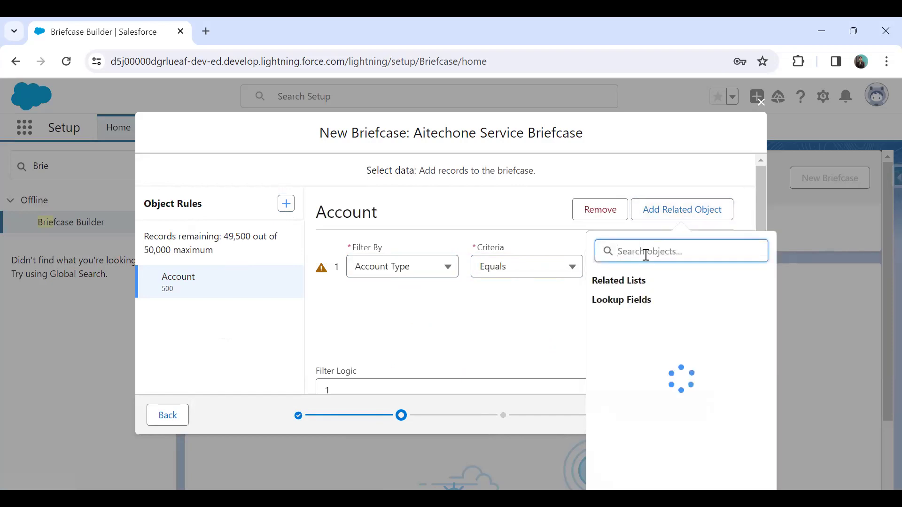
- Add Contact as a related object under Account and filter it by Lead Source
type("Contact")
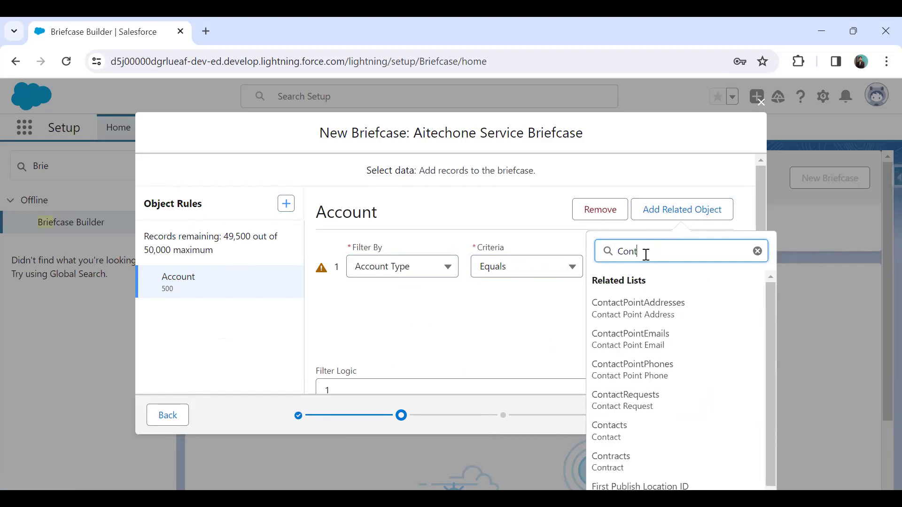
left_click(625, 434)
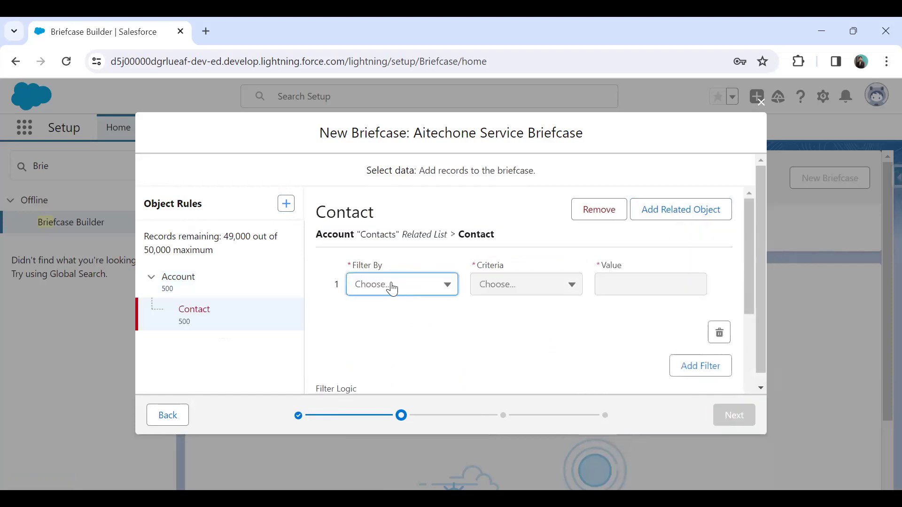
left_click(388, 288)
scroll(420, 385, "down", 5)
scroll(419, 385, "down", 7)
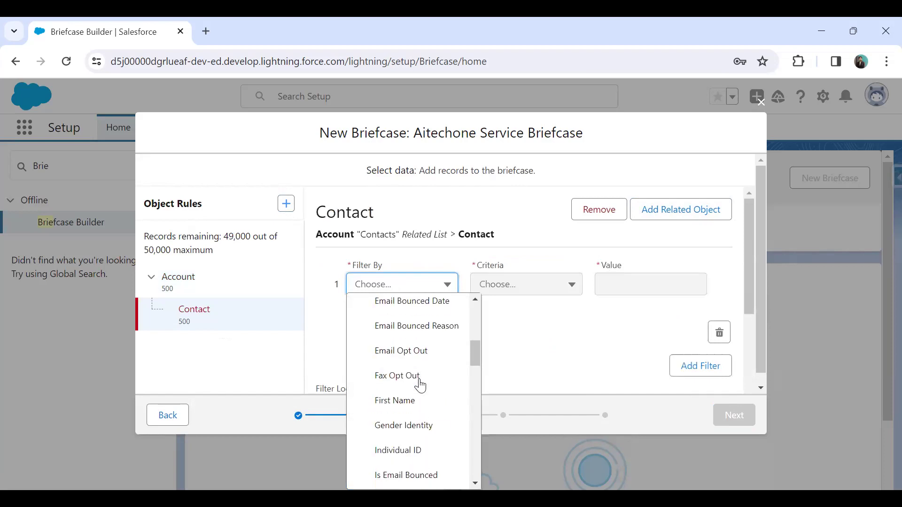
scroll(412, 420, "down", 3)
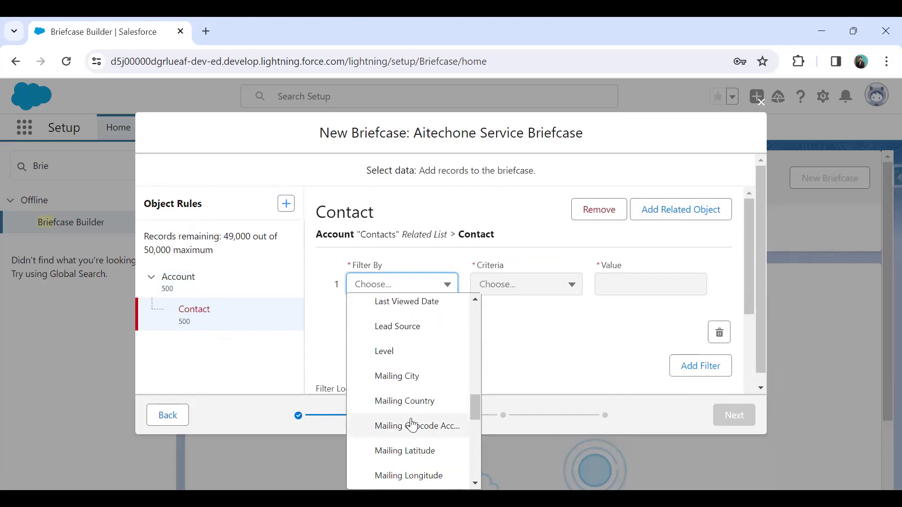
left_click(409, 328)
- Set the Contact filter to Lead Source Equals 'Phone Inquiry' and stay on data selection
left_click(513, 287)
left_click(513, 314)
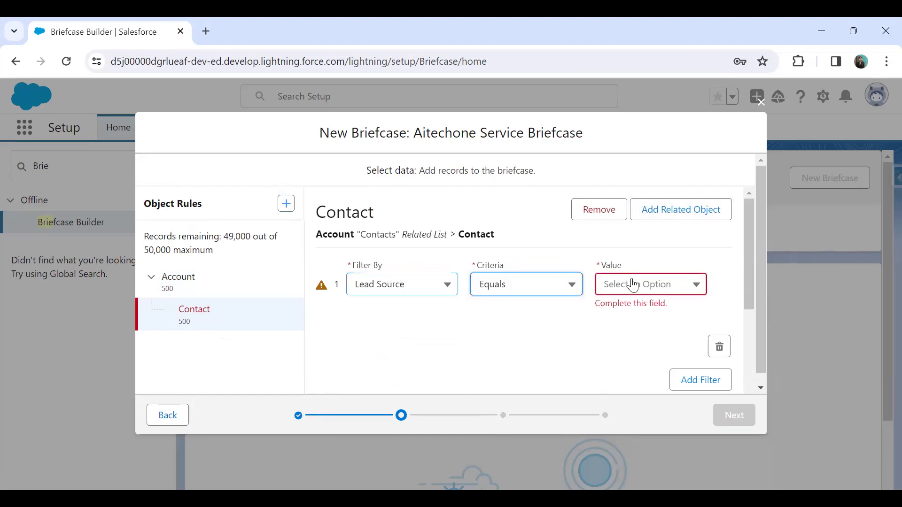
left_click(630, 284)
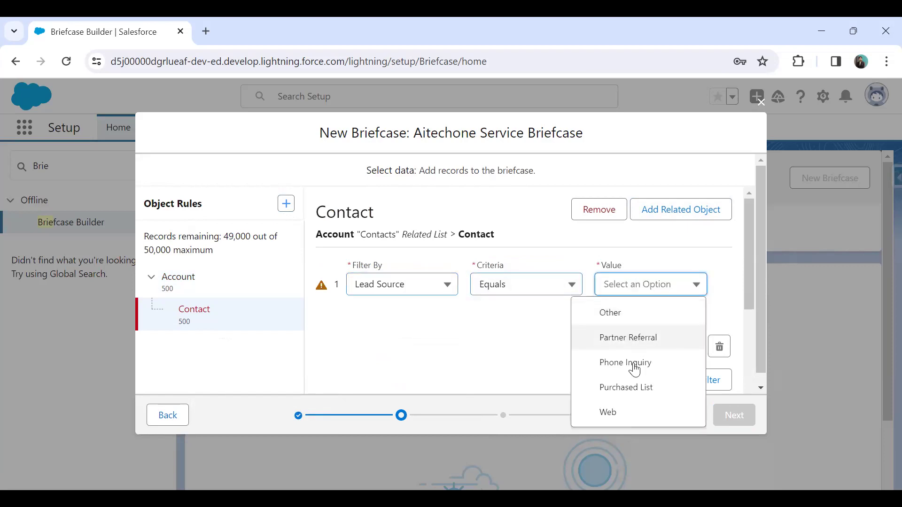
left_click(628, 363)
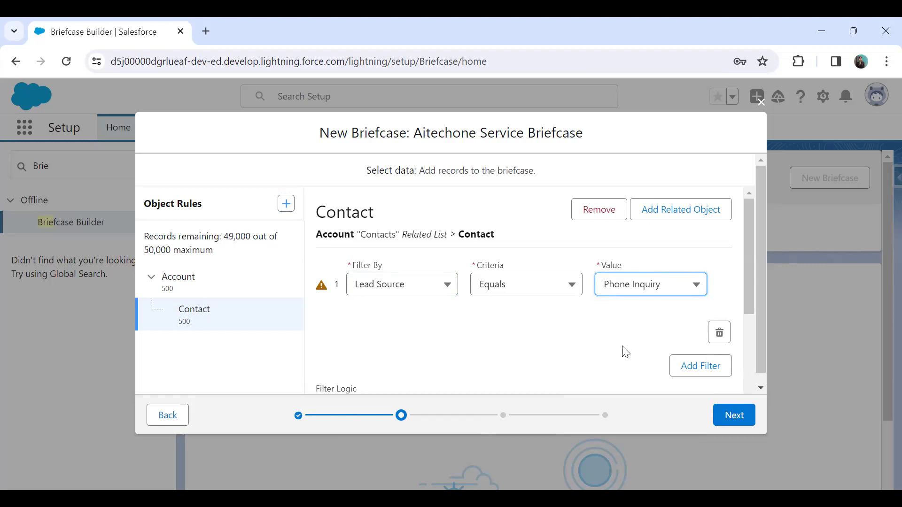
left_click(735, 417)
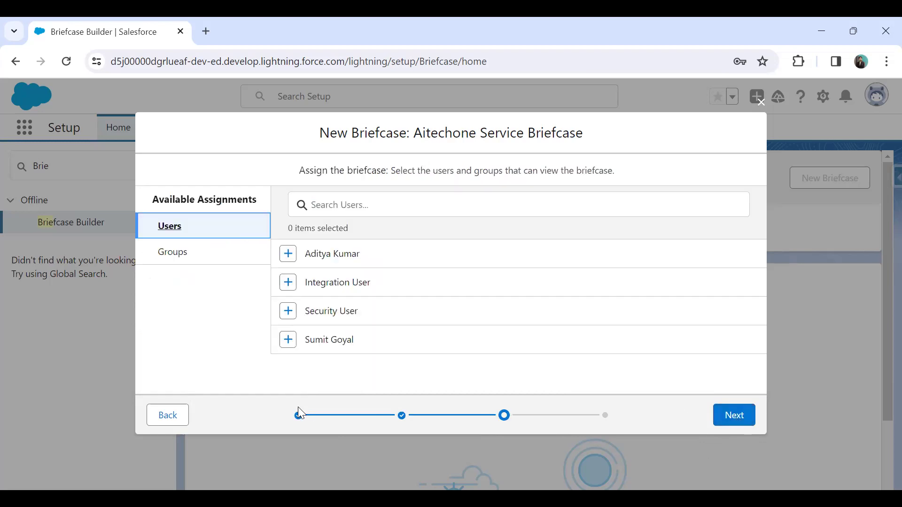
left_click(168, 416)
- Change the Contact rule's Maximum Records Returned from 500 to 1000 and advance to Assign
scroll(624, 333, "down", 3)
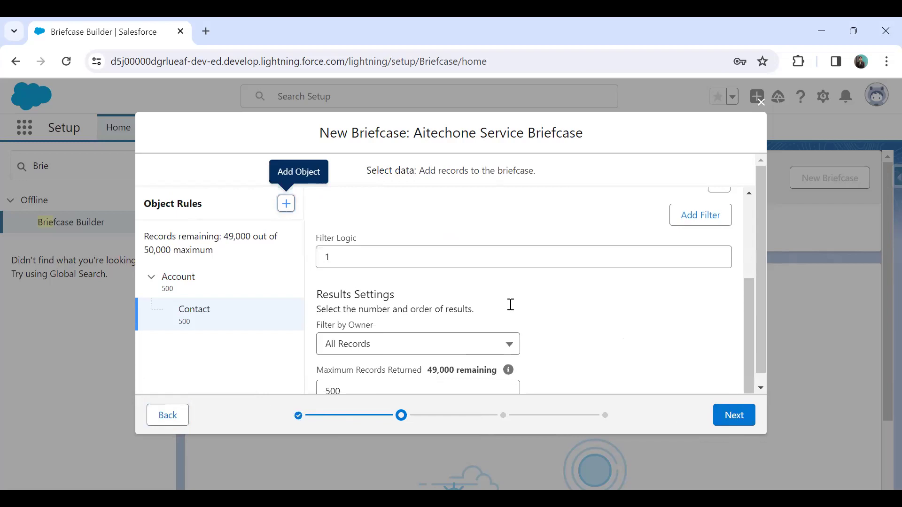
scroll(357, 372, "down", 1)
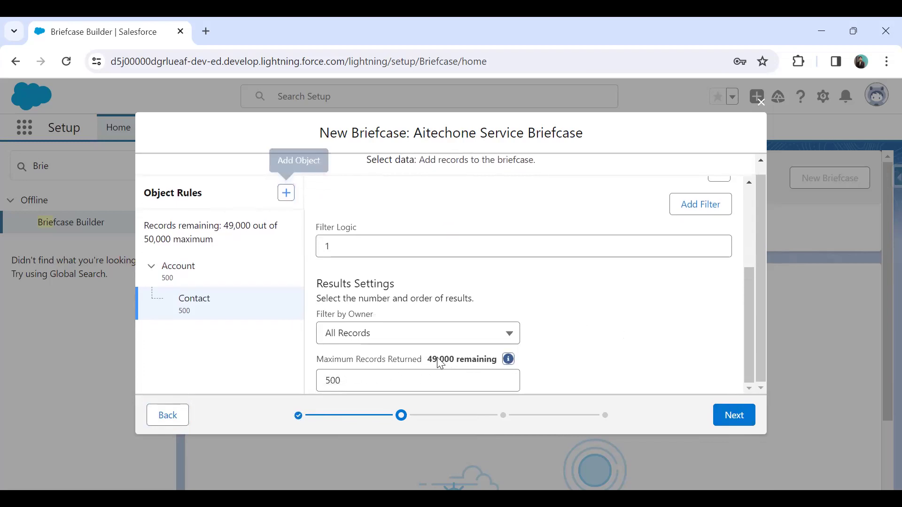
left_click_drag(427, 359, 484, 361)
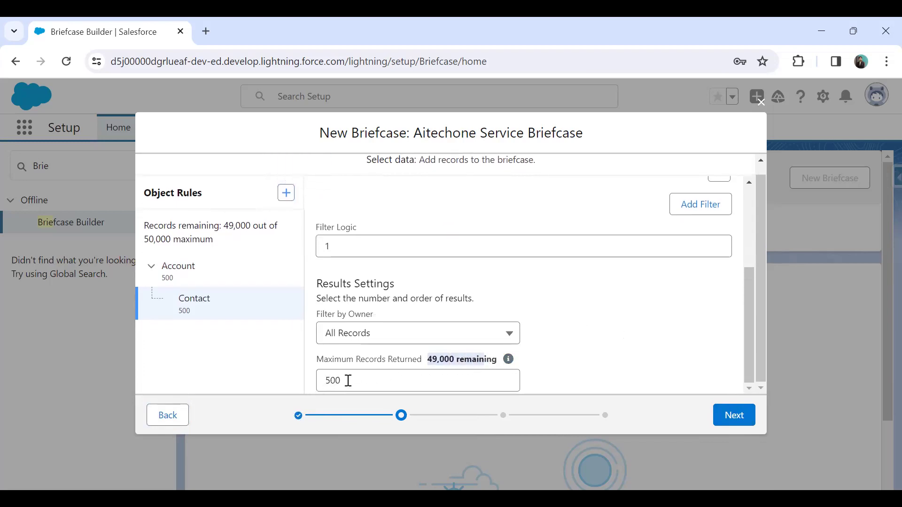
left_click_drag(346, 379, 319, 381)
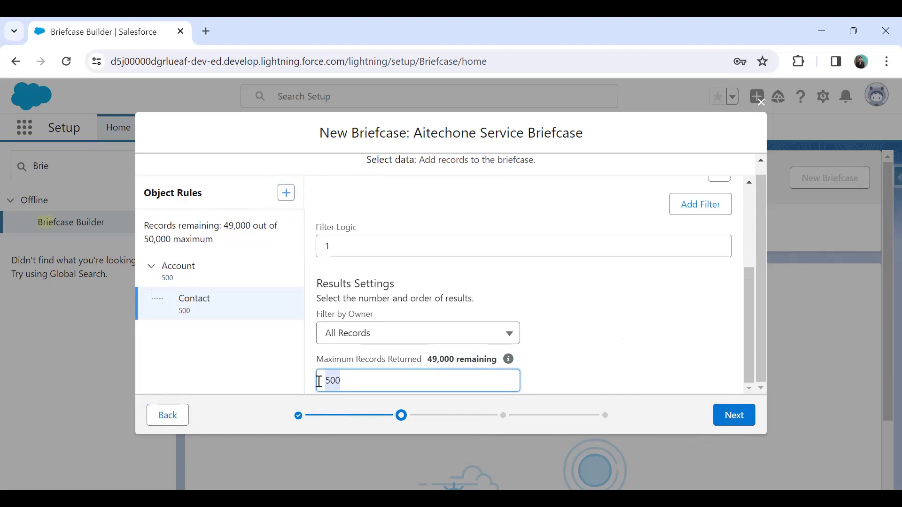
type("4")
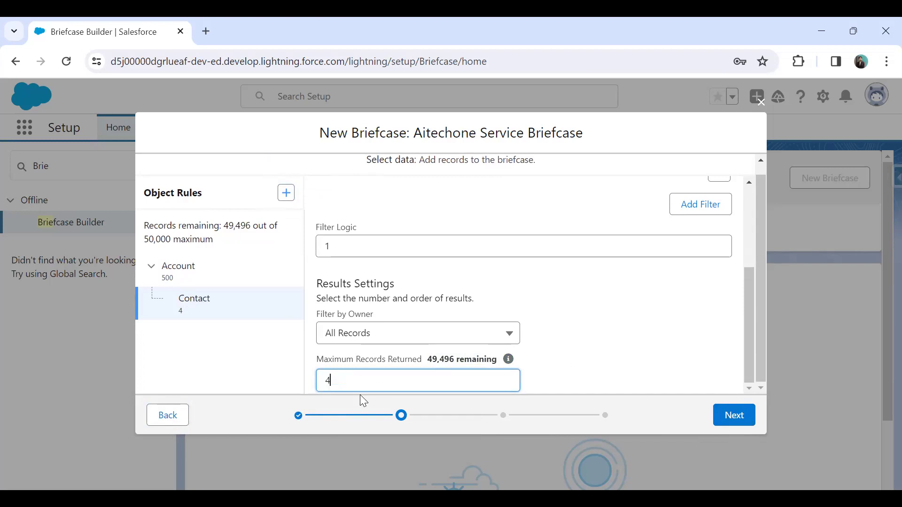
type("0000")
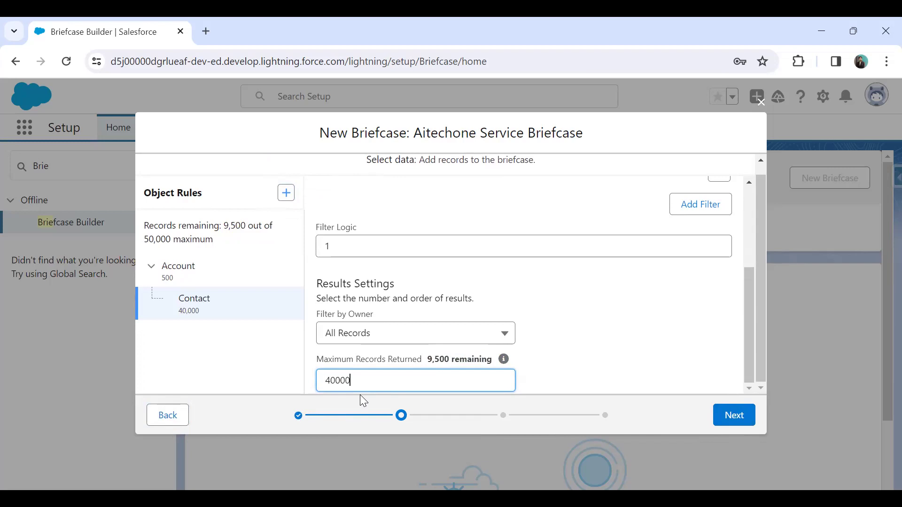
key("BackSpace")
left_click(621, 324)
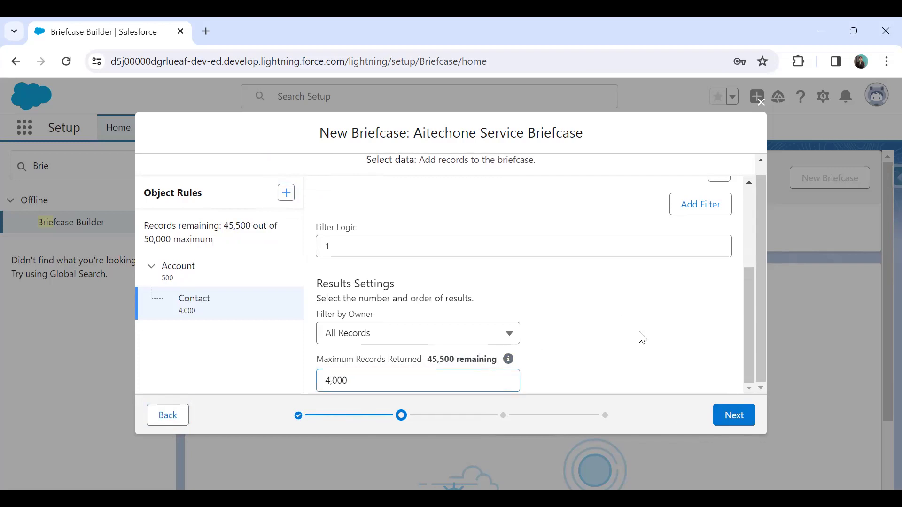
left_click_drag(352, 381, 314, 381)
type("10000")
key("BackSpace")
left_click(616, 362)
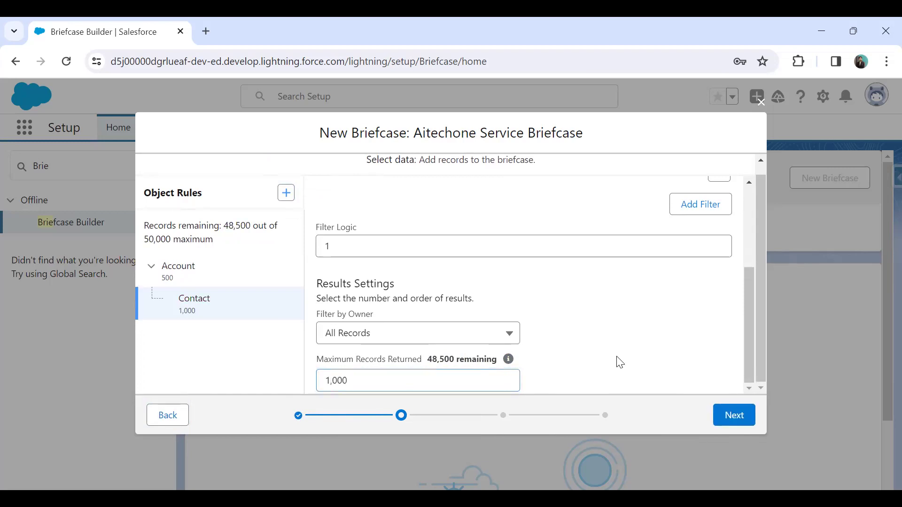
left_click(732, 415)
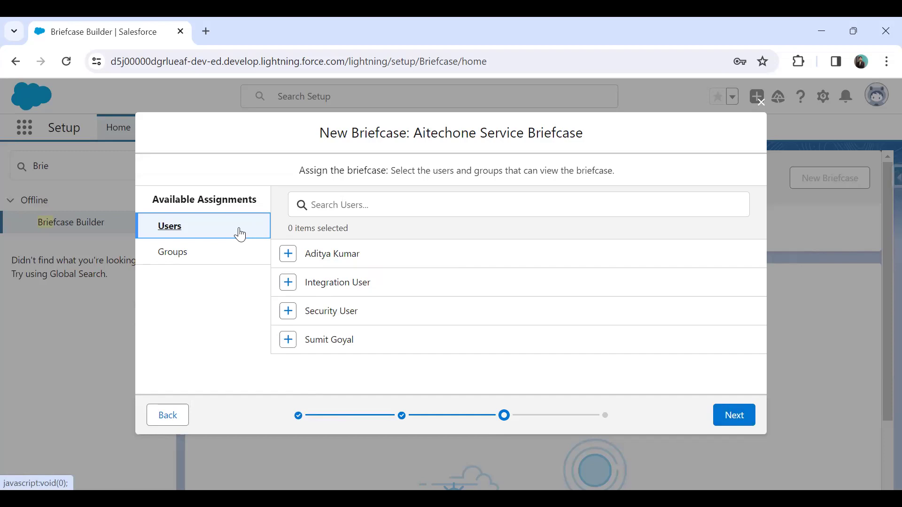
- Assign two users to the briefcase
left_click(287, 254)
left_click(289, 364)
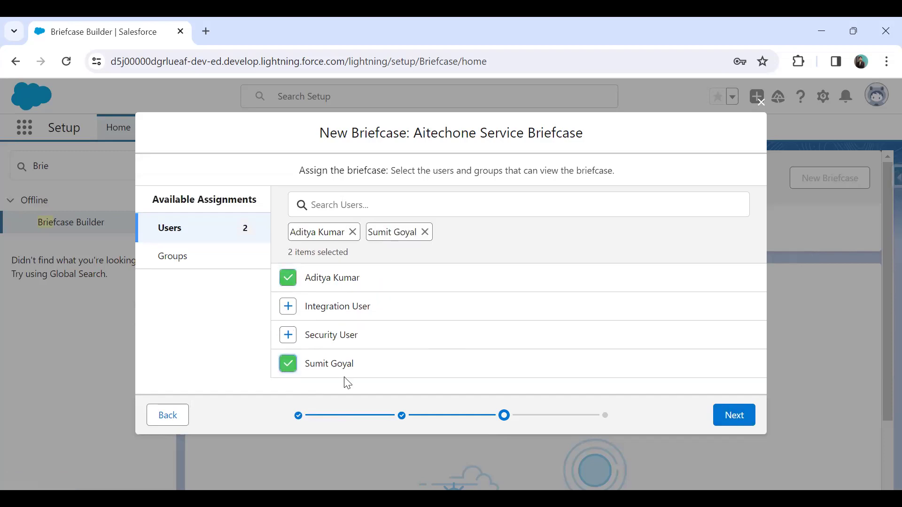
left_click(722, 421)
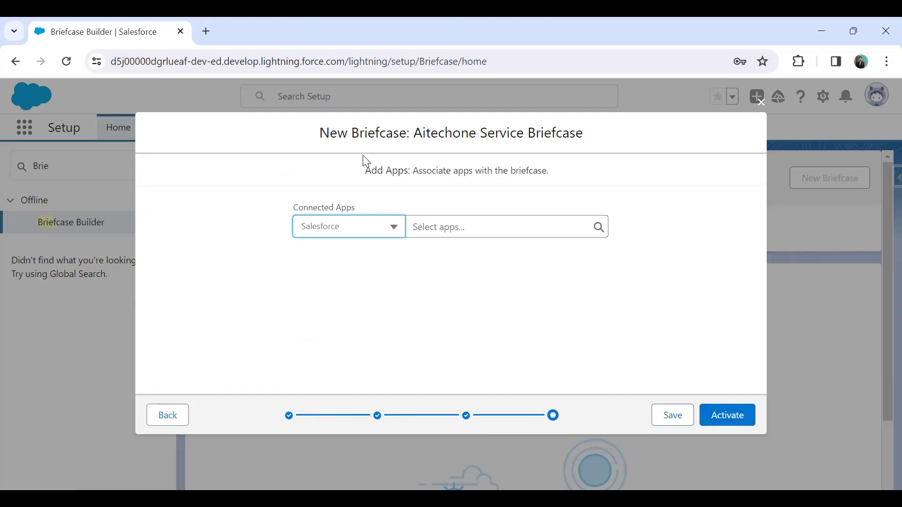
- Connect the Force.com IDE and Workbench apps from All connected apps and save the briefcase
left_click(379, 226)
left_click(359, 304)
left_click(501, 227)
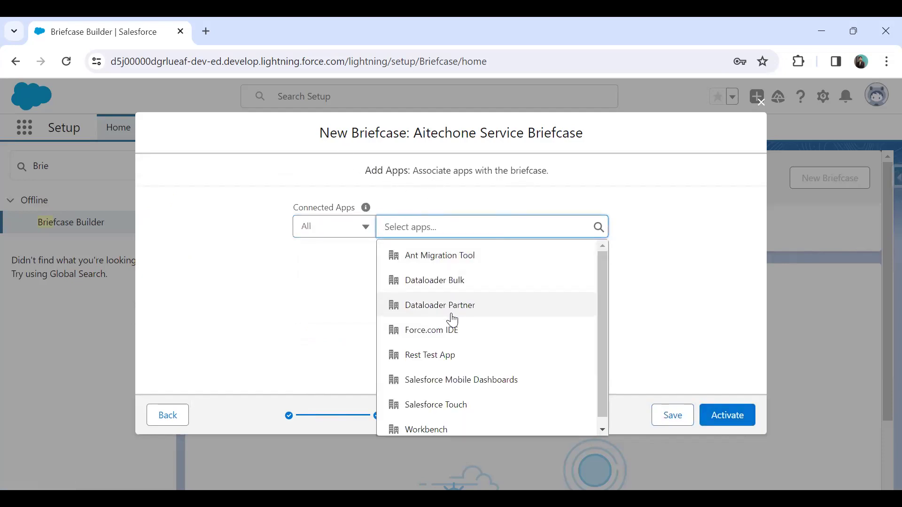
left_click(446, 332)
left_click(460, 227)
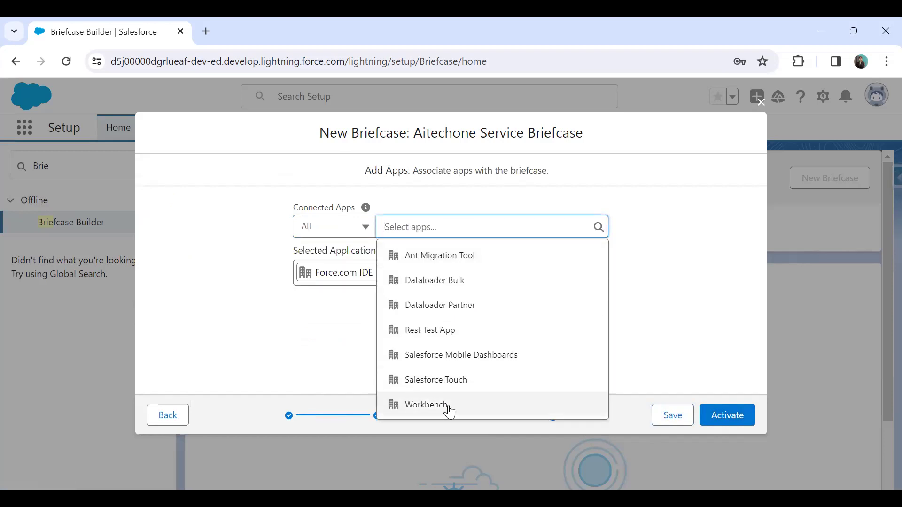
left_click(449, 408)
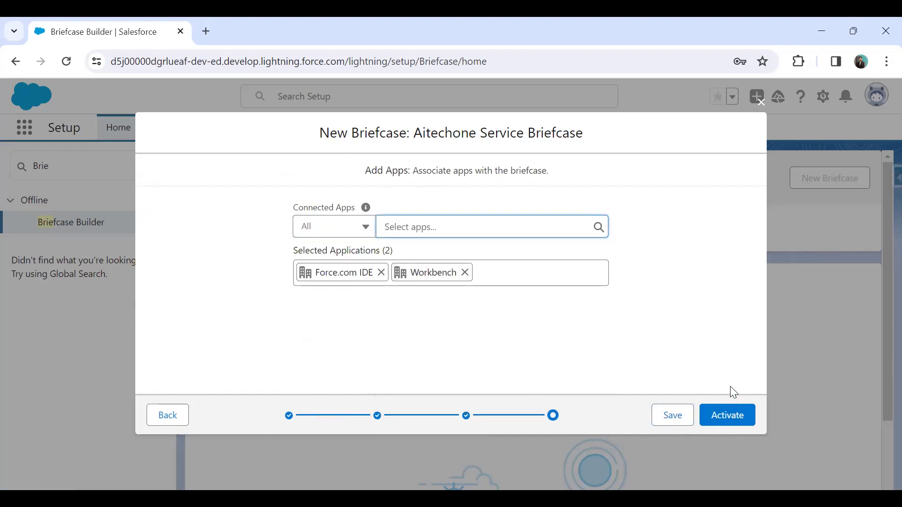
left_click(671, 416)
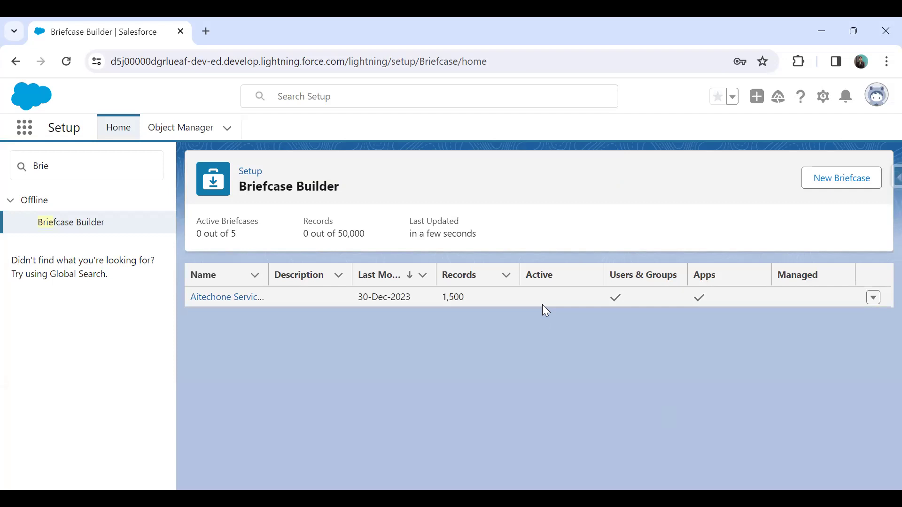
- Activate the Aitechone Service Briefcase from its row actions in the Briefcase Builder list
left_click(874, 297)
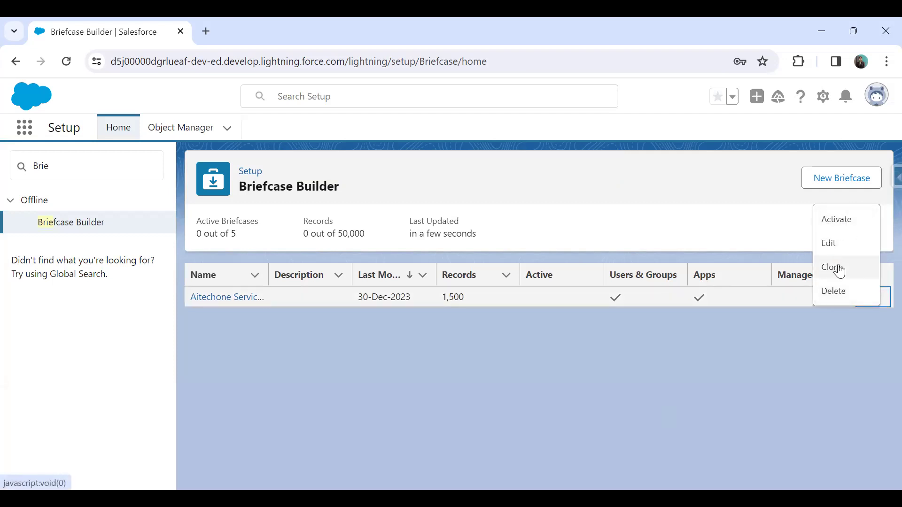
left_click(846, 322)
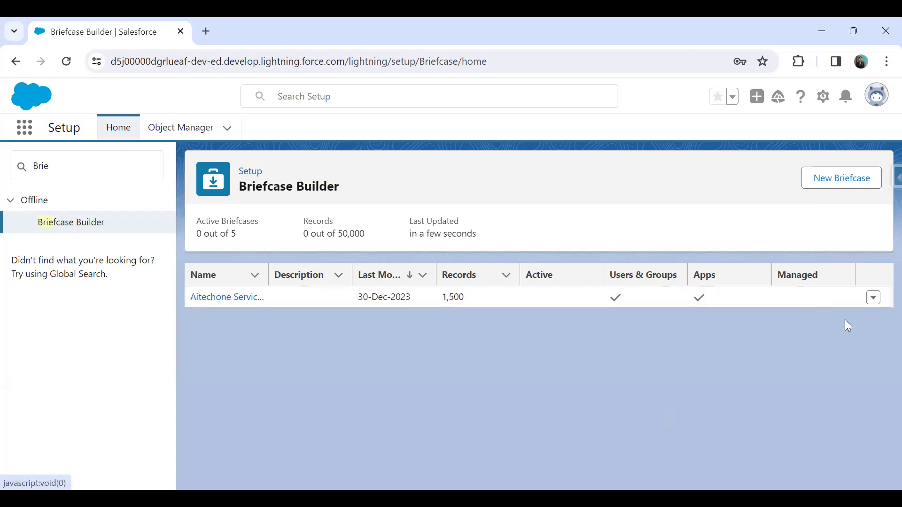
left_click(874, 299)
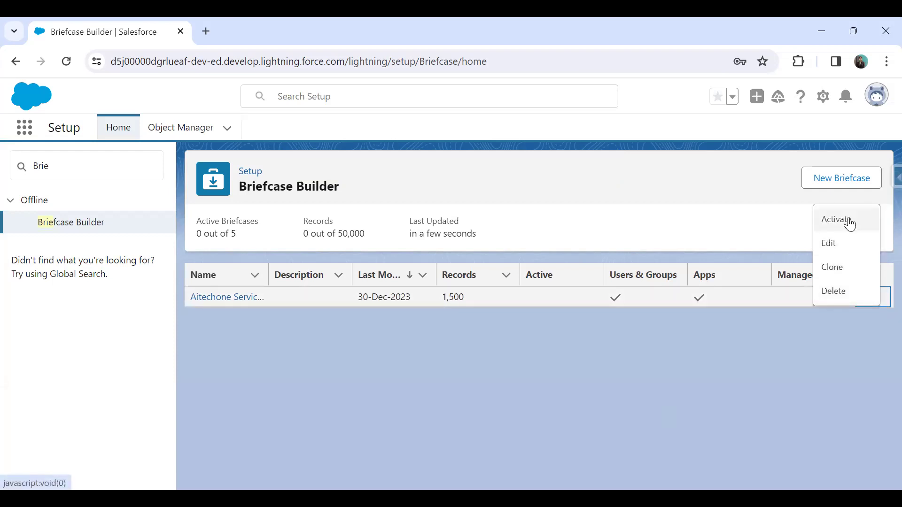
left_click(850, 223)
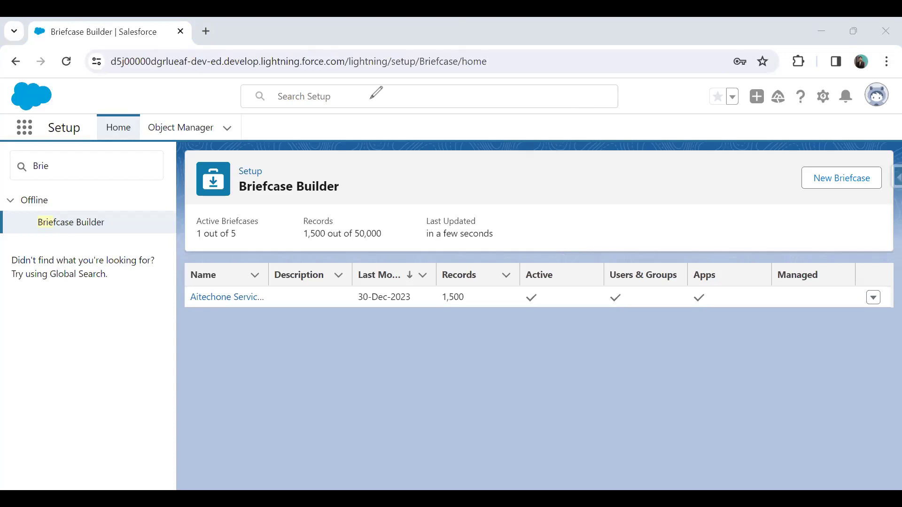
mouse_move(179, 206)
left_mouse_down()
mouse_move(310, 268)
mouse_move(533, 262)
left_mouse_up()
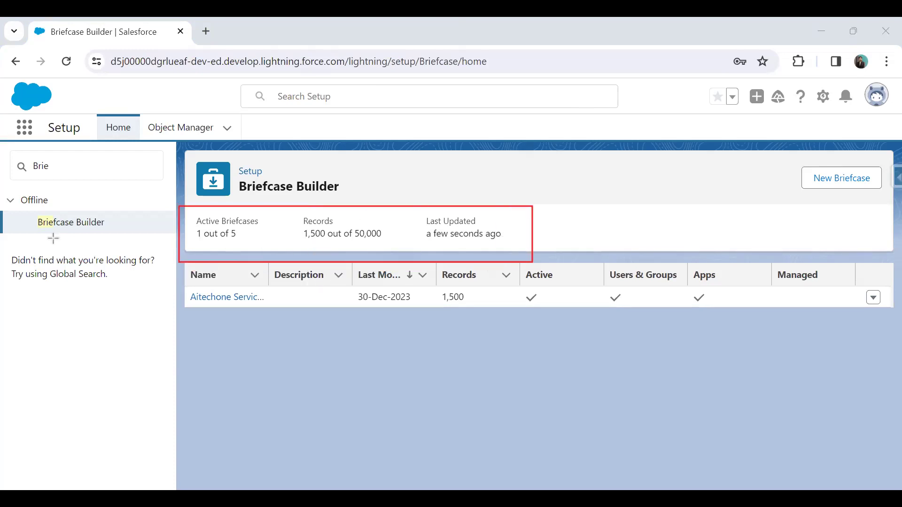